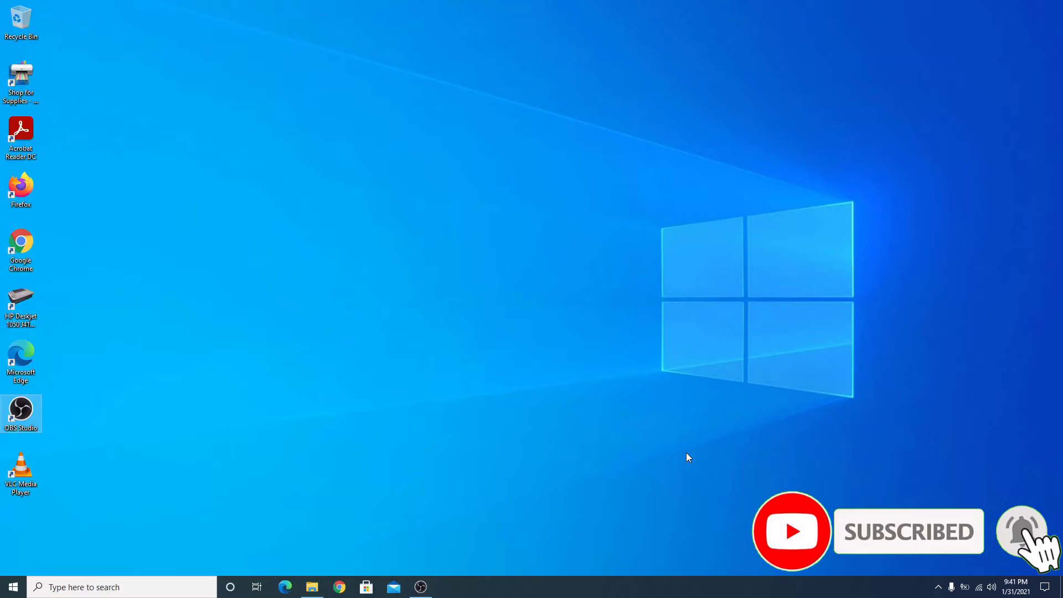
Show This PC in File Explorer and bring up the context menu for New Volume (F:)
click(312, 587)
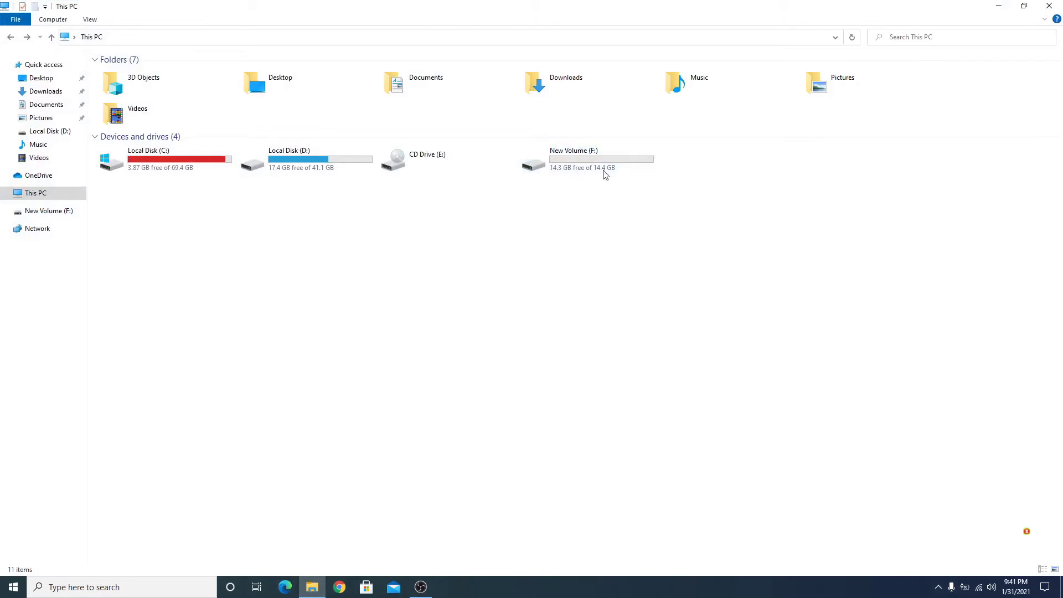
right_click(598, 160)
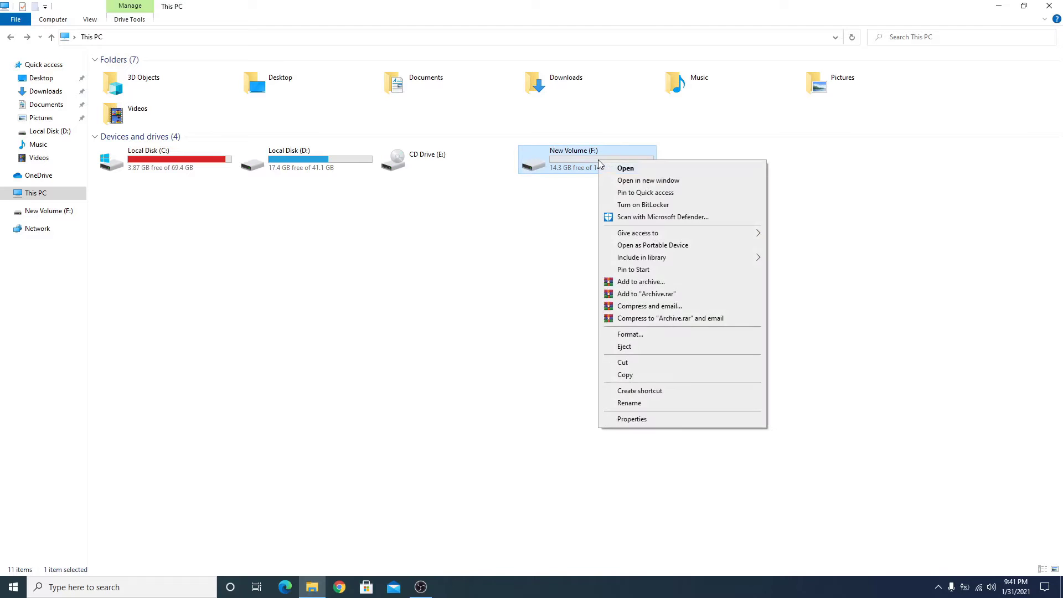
Turn on BitLocker for F: with 'Use a password to unlock the drive', entering the password twice
click(646, 206)
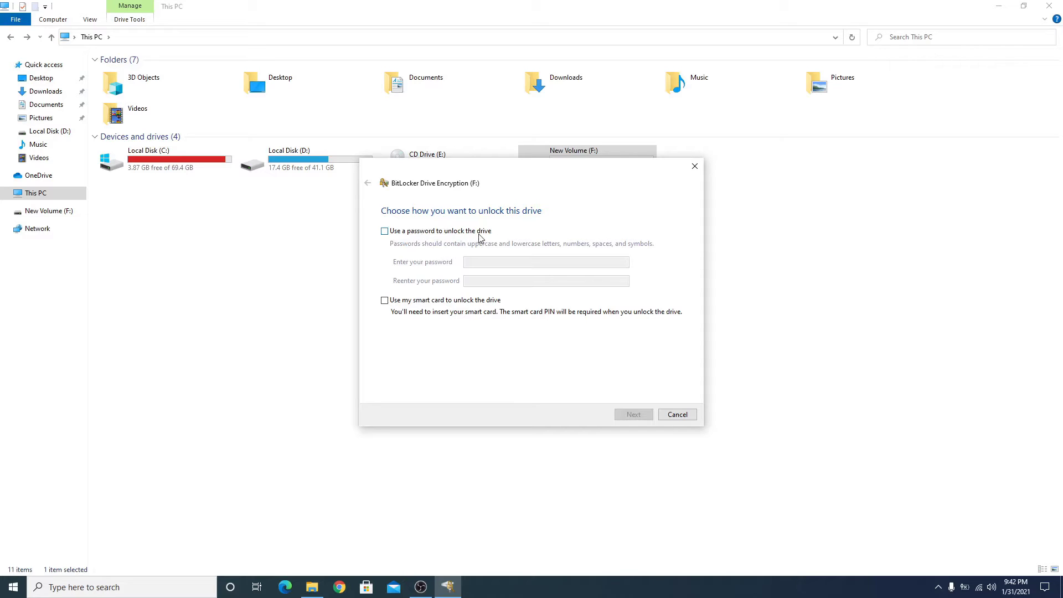
click(385, 232)
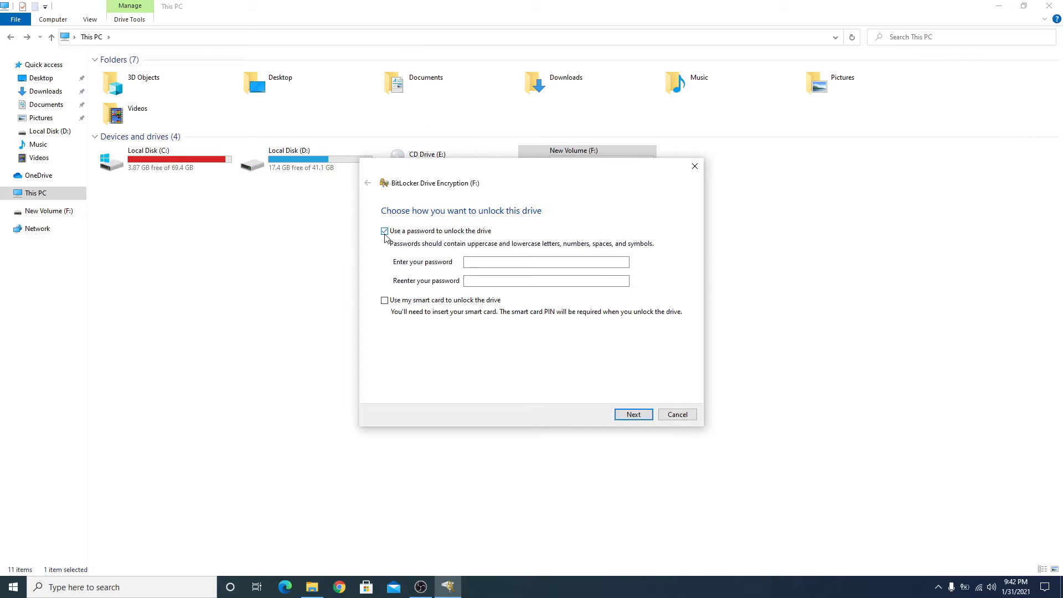
click(492, 264)
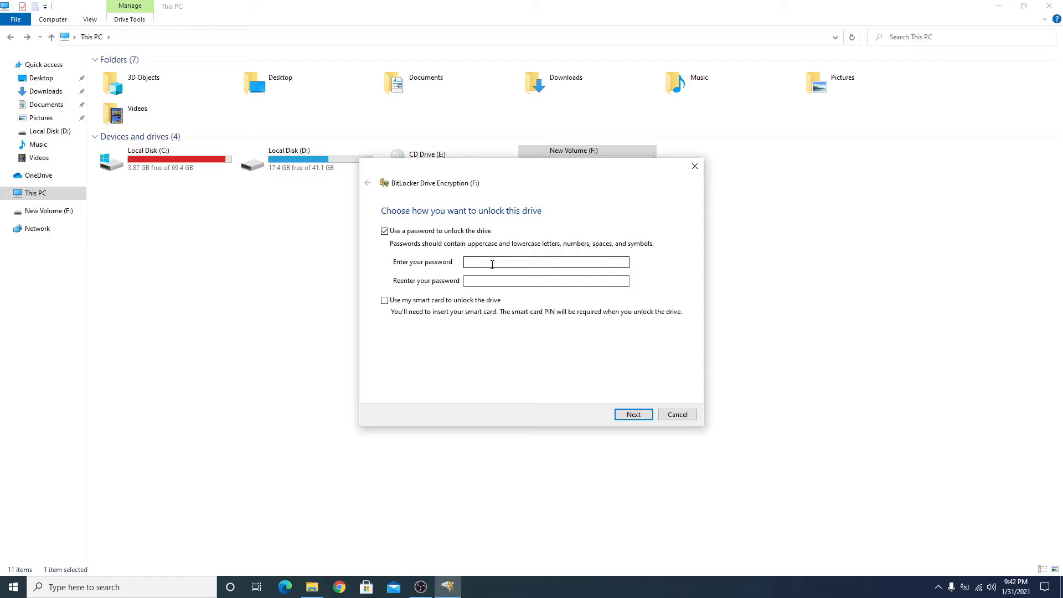
text(**********)
key(Tab)
text(*****)
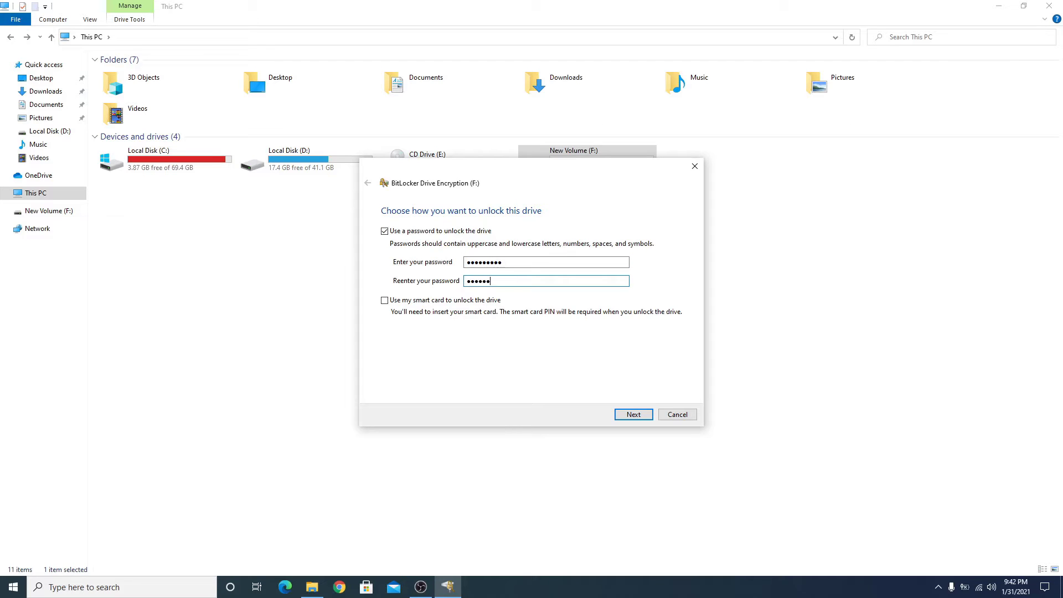
text(*)
text(*)
click(633, 414)
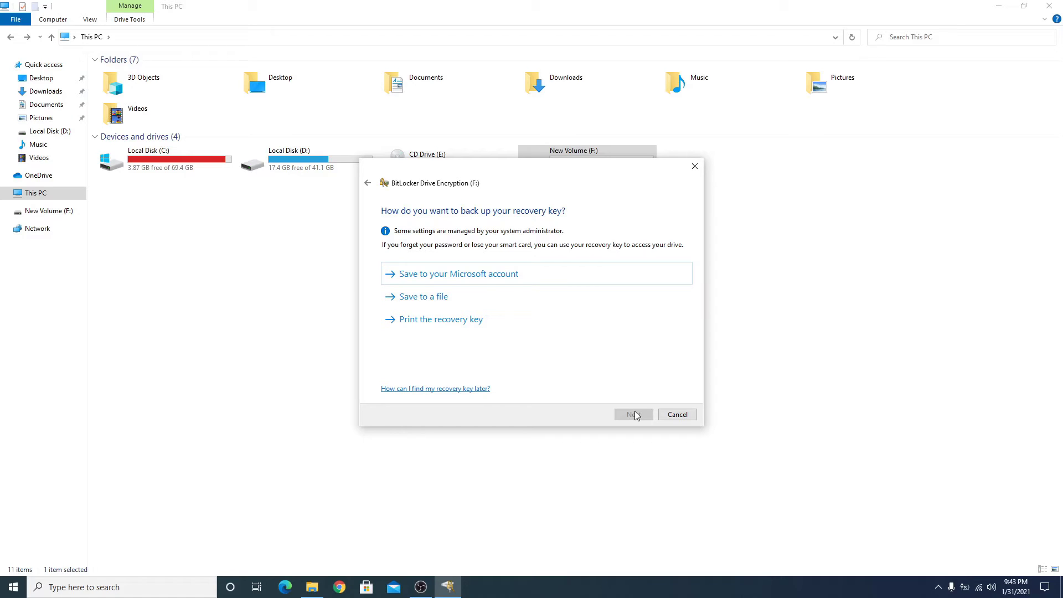
Back up the F: recovery key to a file in Documents under its default name
click(433, 297)
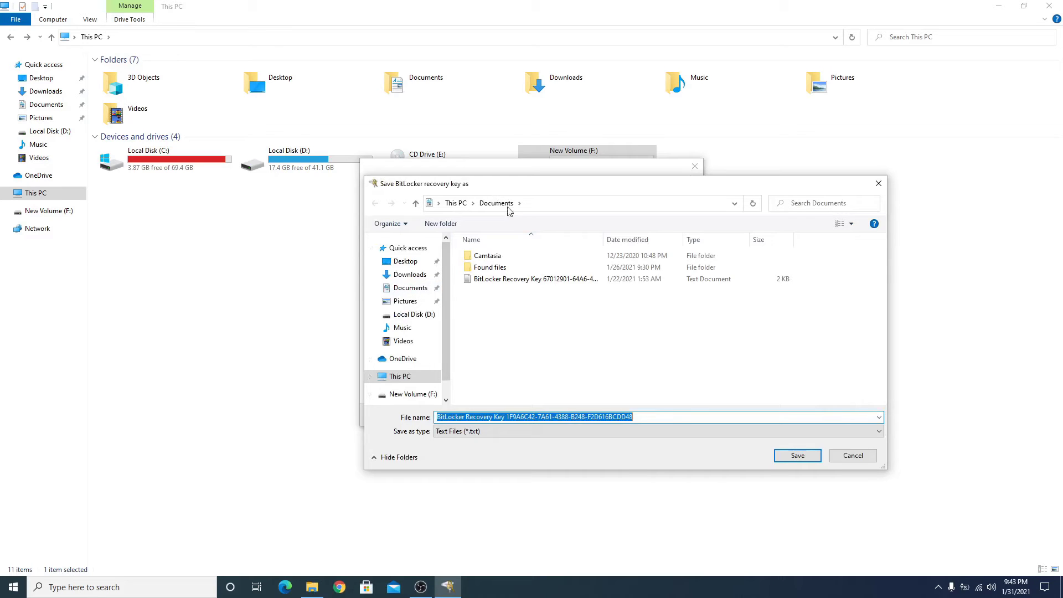
click(792, 459)
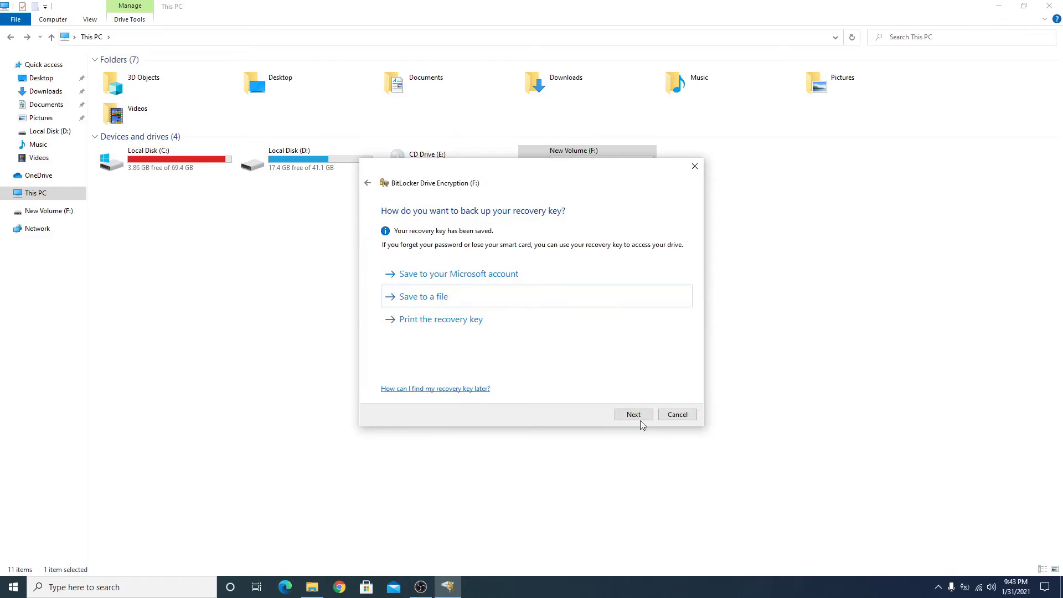
Keep 'Encrypt used disk space only' and 'Compatible mode', then start encrypting drive F:
click(634, 416)
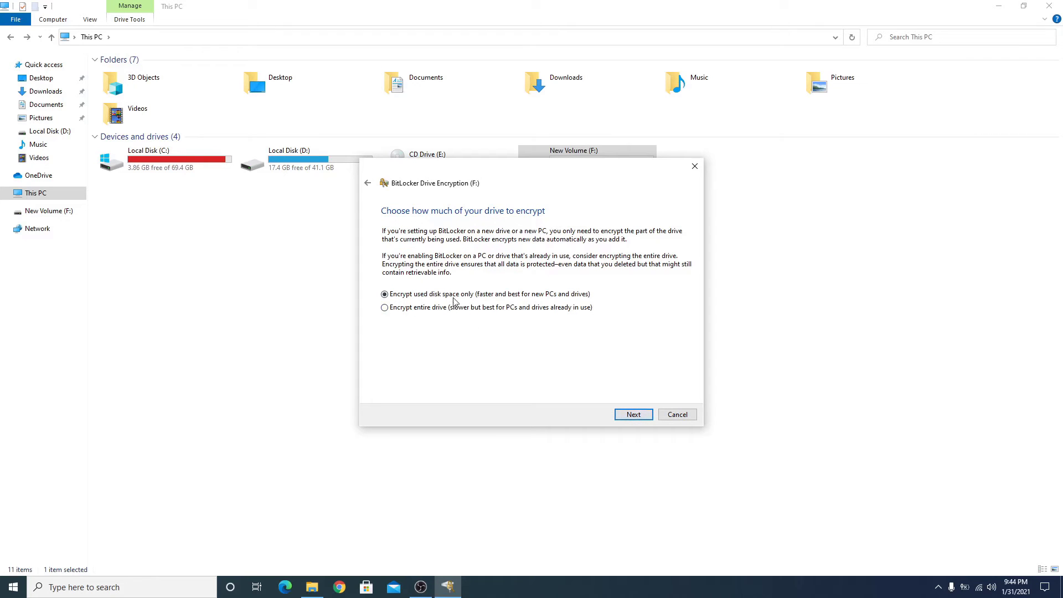
click(633, 417)
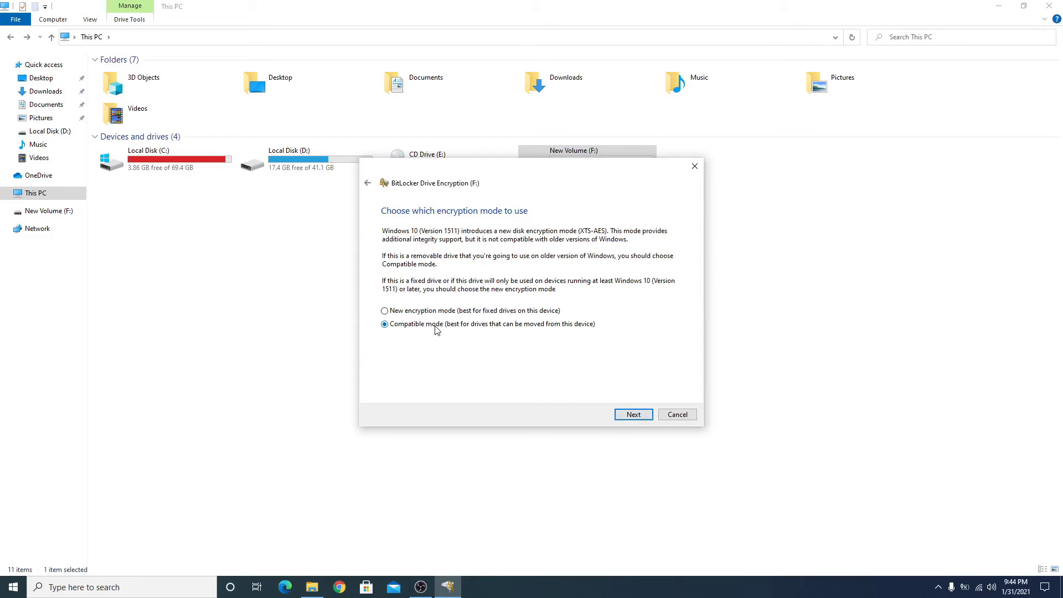
click(633, 415)
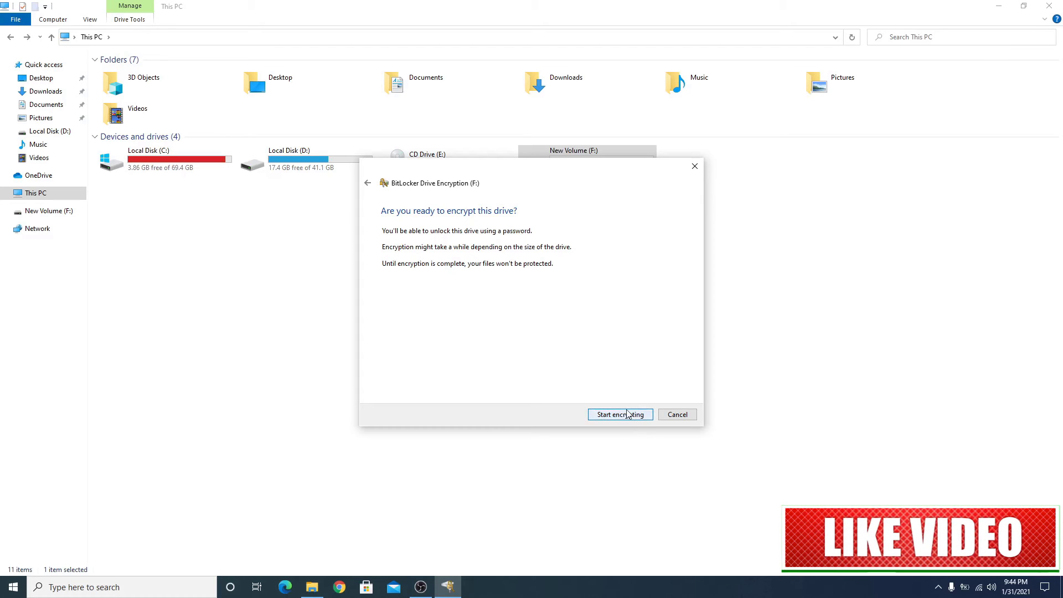
click(629, 415)
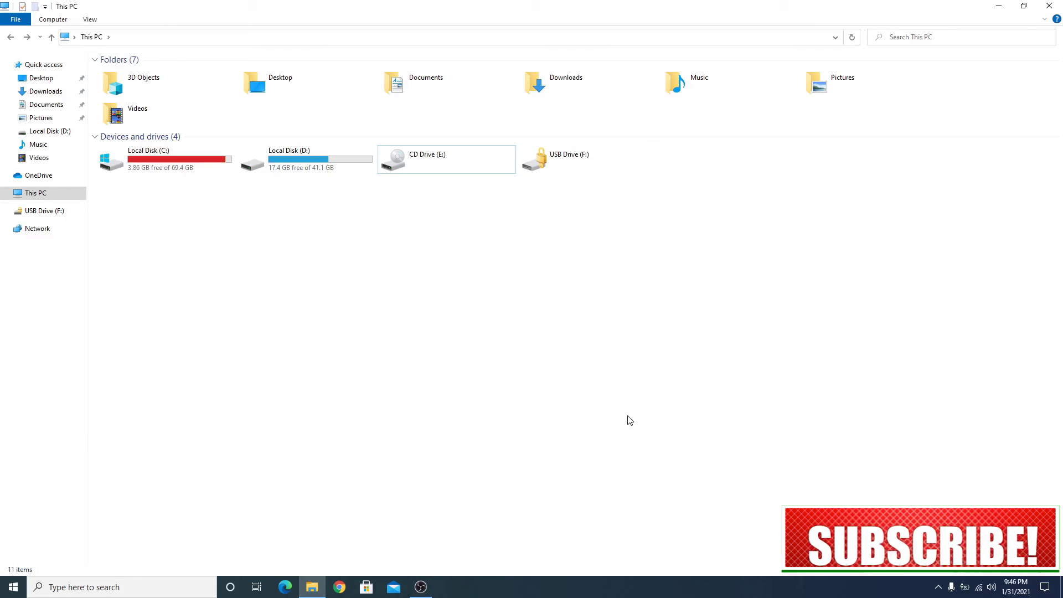
Open the locked USB Drive (F:) to bring up its BitLocker password prompt
double_click(560, 163)
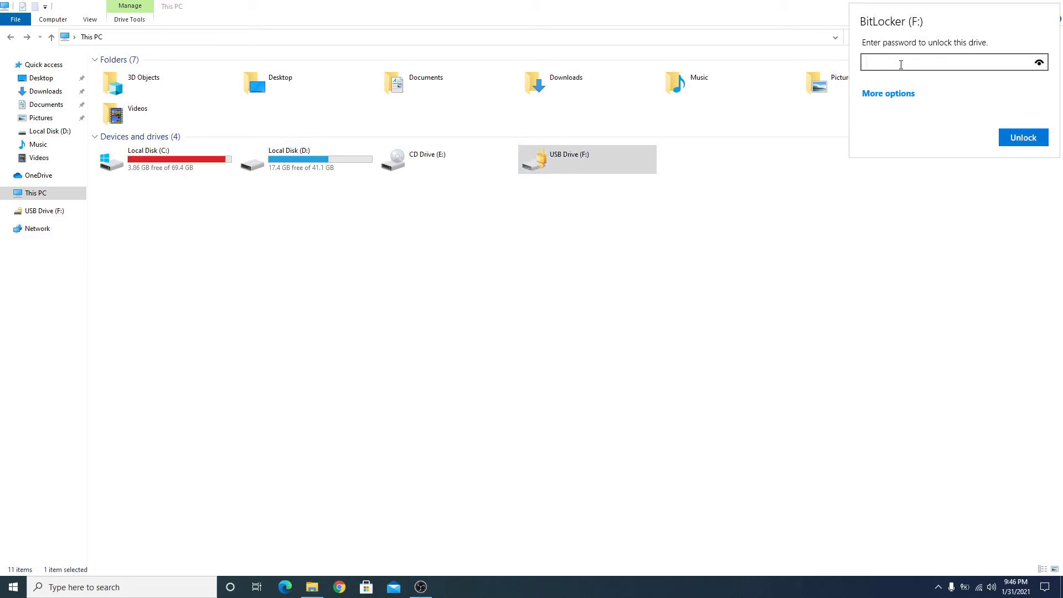
text(•••)
text(•••)
Unlock F: with the entered password and open it to view FIX_1 to FIX_4
click(1036, 137)
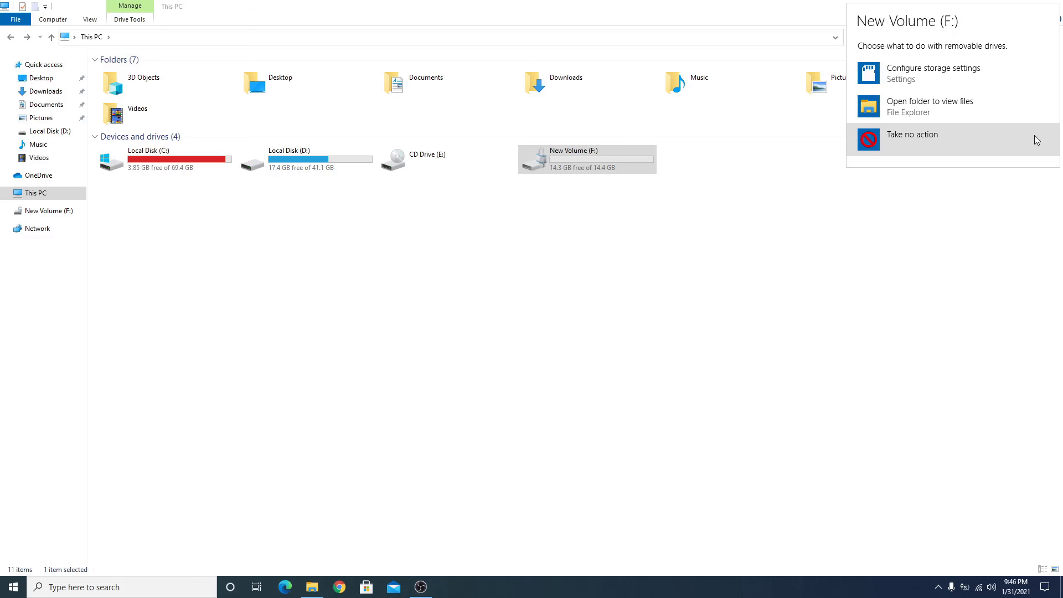
double_click(599, 156)
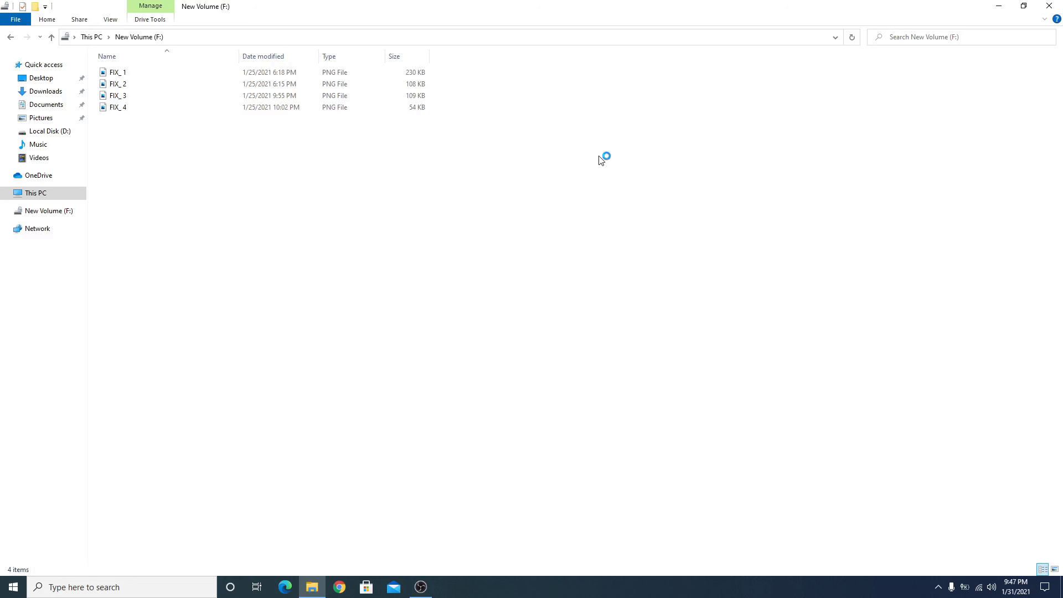
Minimize the File Explorer window showing drive F: to reveal the desktop
click(999, 7)
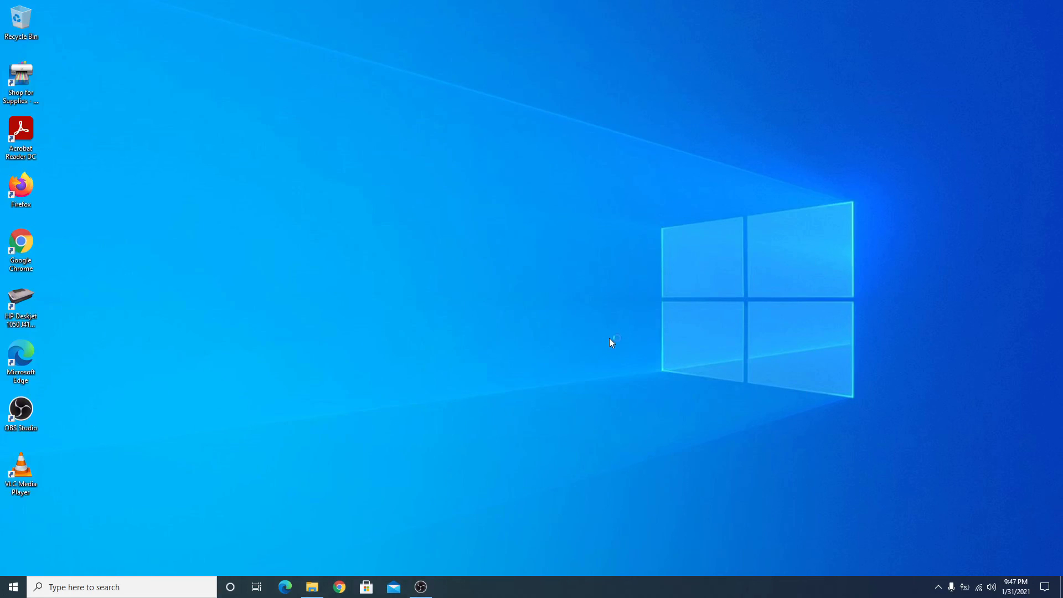